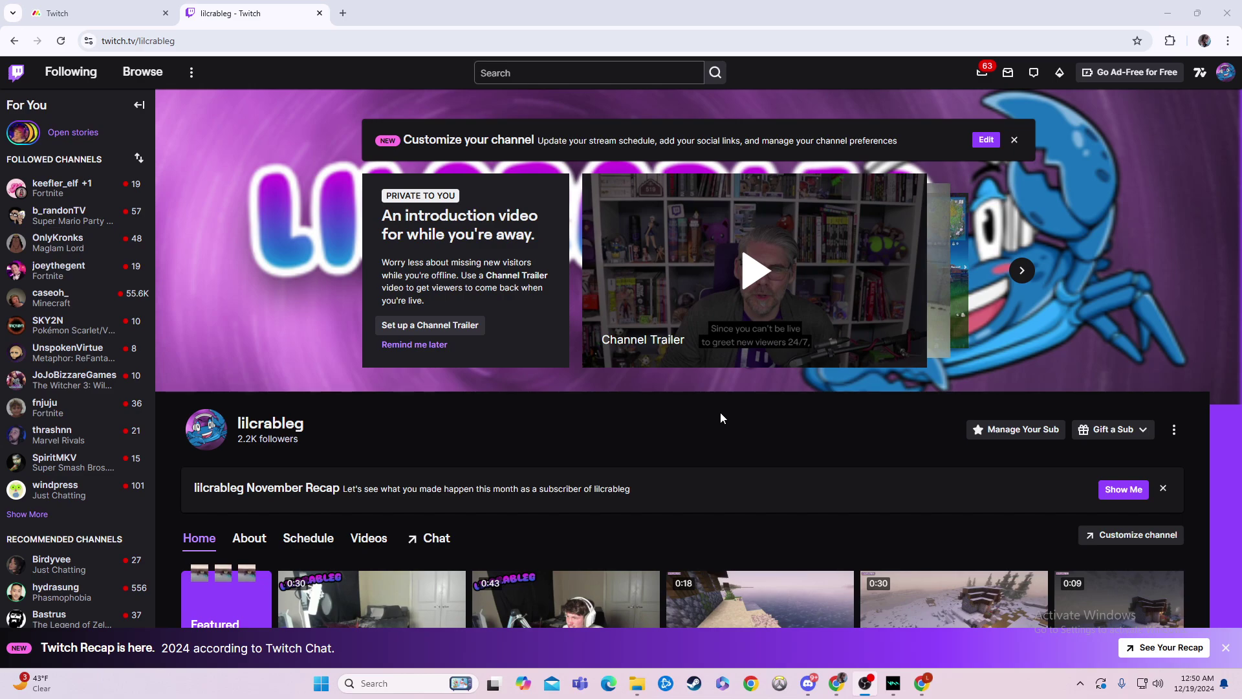
Open the profile avatar menu to reach the Creator Dashboard with Content expanded
{"action": "left_click", "coordinate": [1226, 72]}
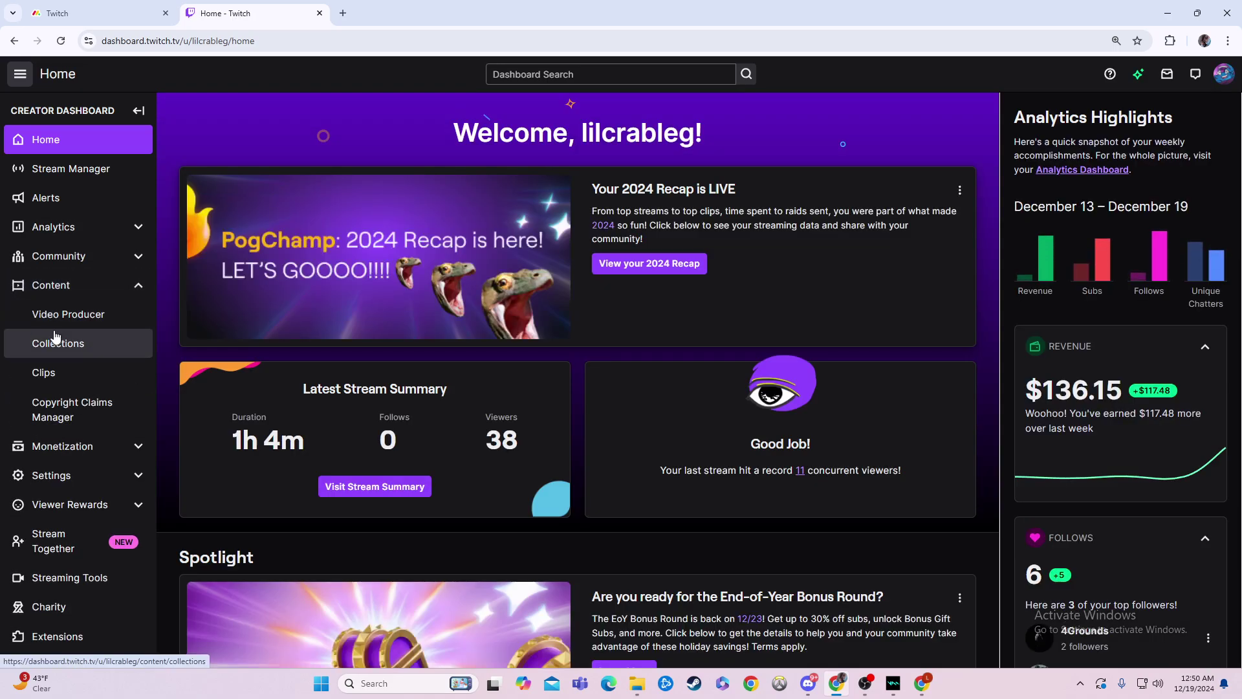
Open Video Producer and preview the newest broadcast's actions menu, closing it unchanged
{"action": "left_click", "coordinate": [68, 313]}
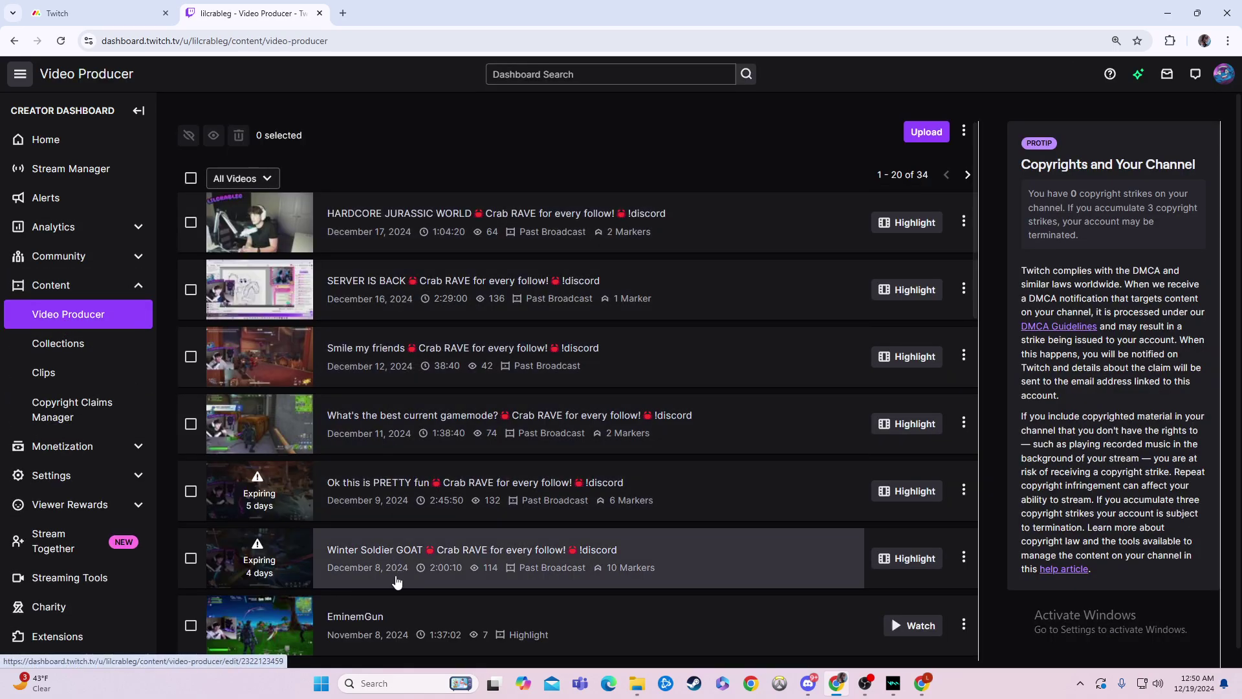
{"action": "scroll", "coordinate": [423, 555], "scroll_direction": "down", "scroll_amount": 5}
{"action": "scroll", "coordinate": [423, 555], "scroll_direction": "down", "scroll_amount": 3}
{"action": "scroll", "coordinate": [428, 514], "scroll_direction": "up", "scroll_amount": 5}
{"action": "scroll", "coordinate": [427, 506], "scroll_direction": "up", "scroll_amount": 5}
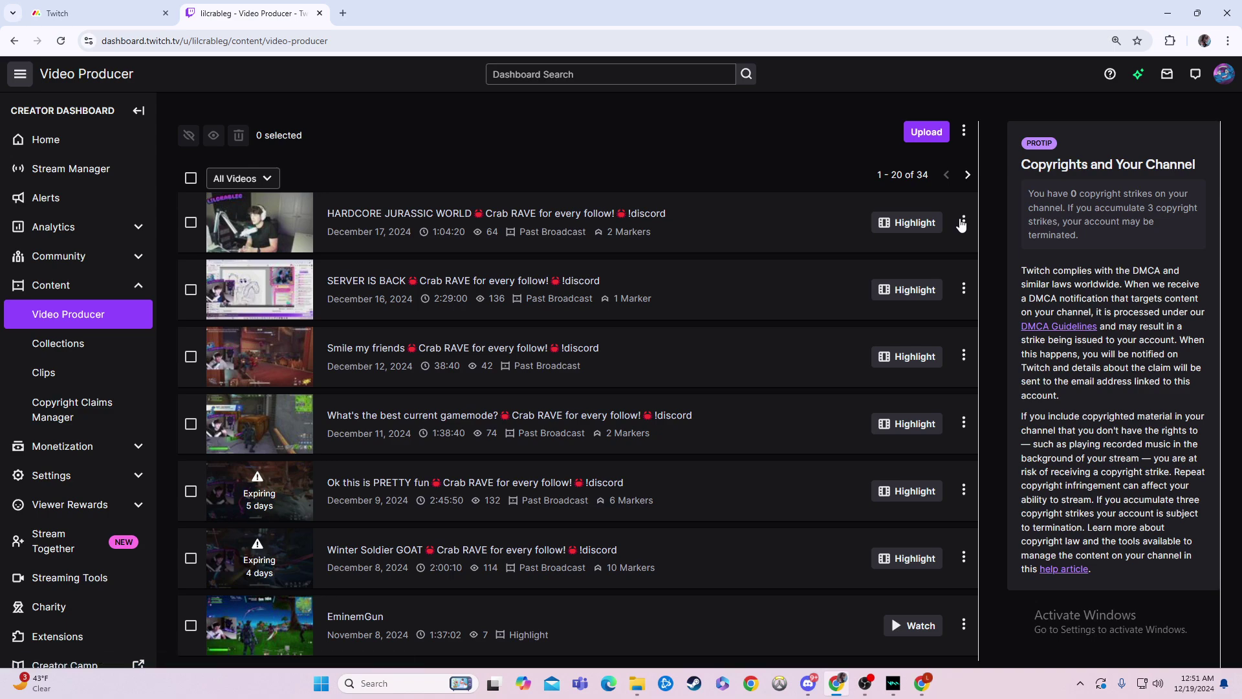
{"action": "left_click", "coordinate": [962, 223]}
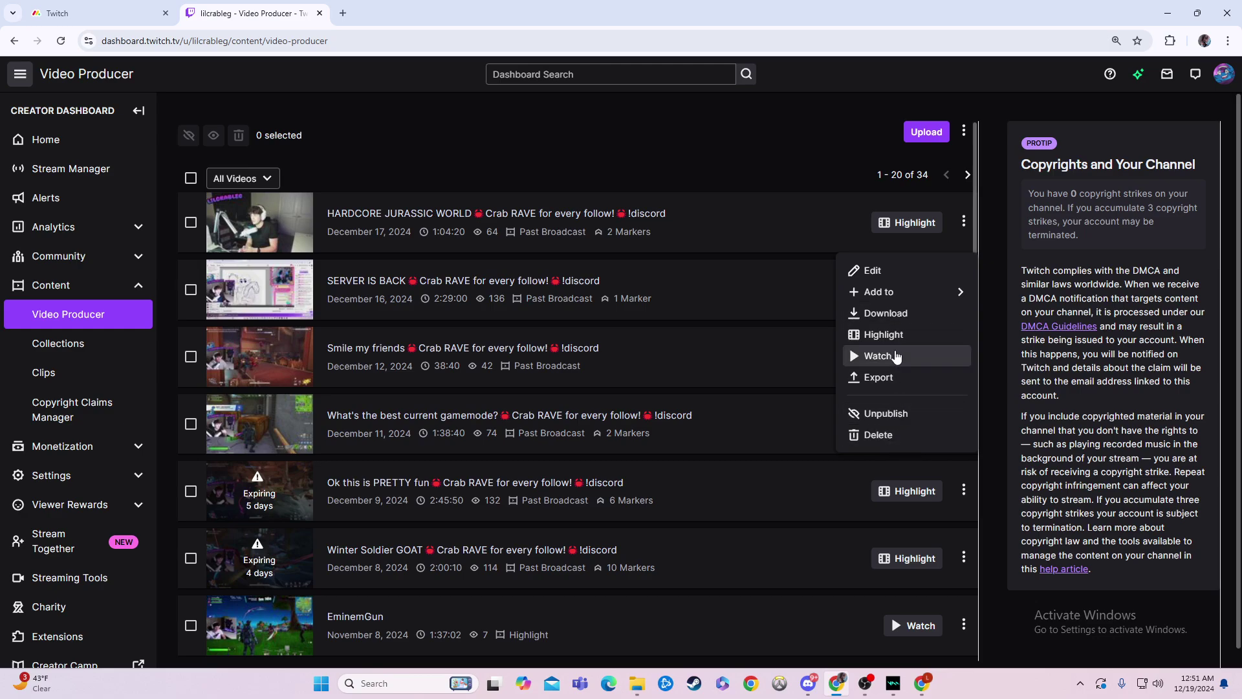
{"action": "left_click", "coordinate": [527, 129]}
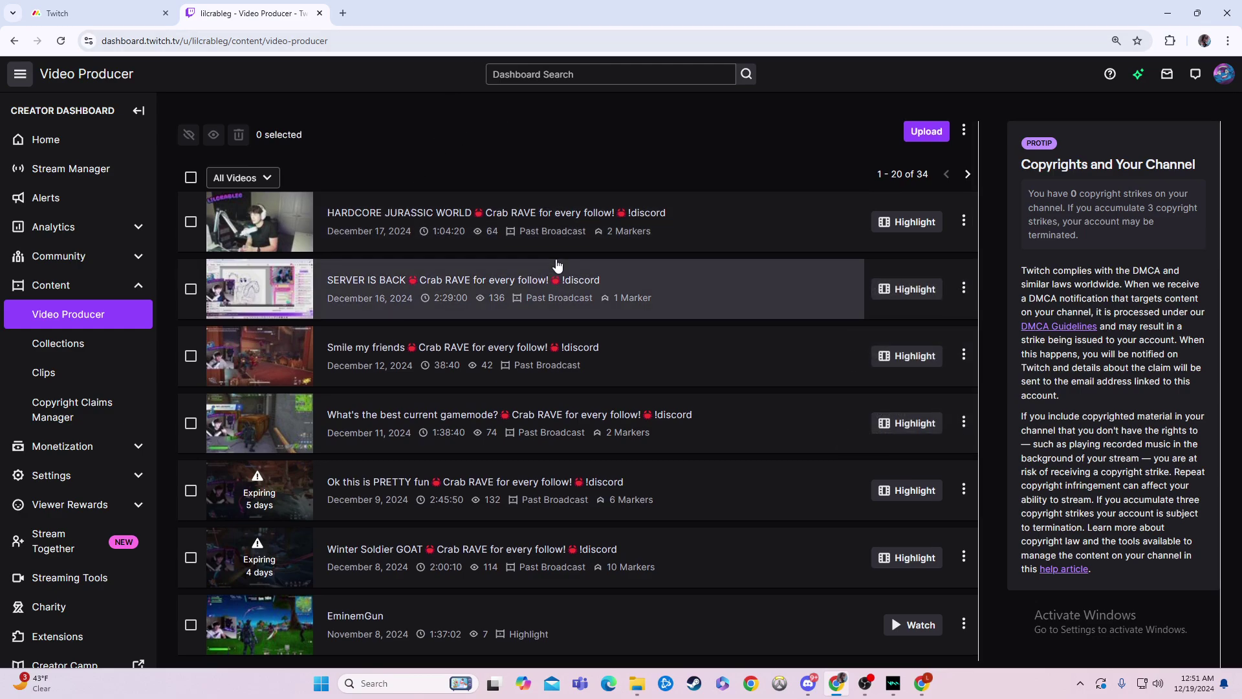
{"action": "scroll", "coordinate": [544, 281], "scroll_direction": "down", "scroll_amount": 4}
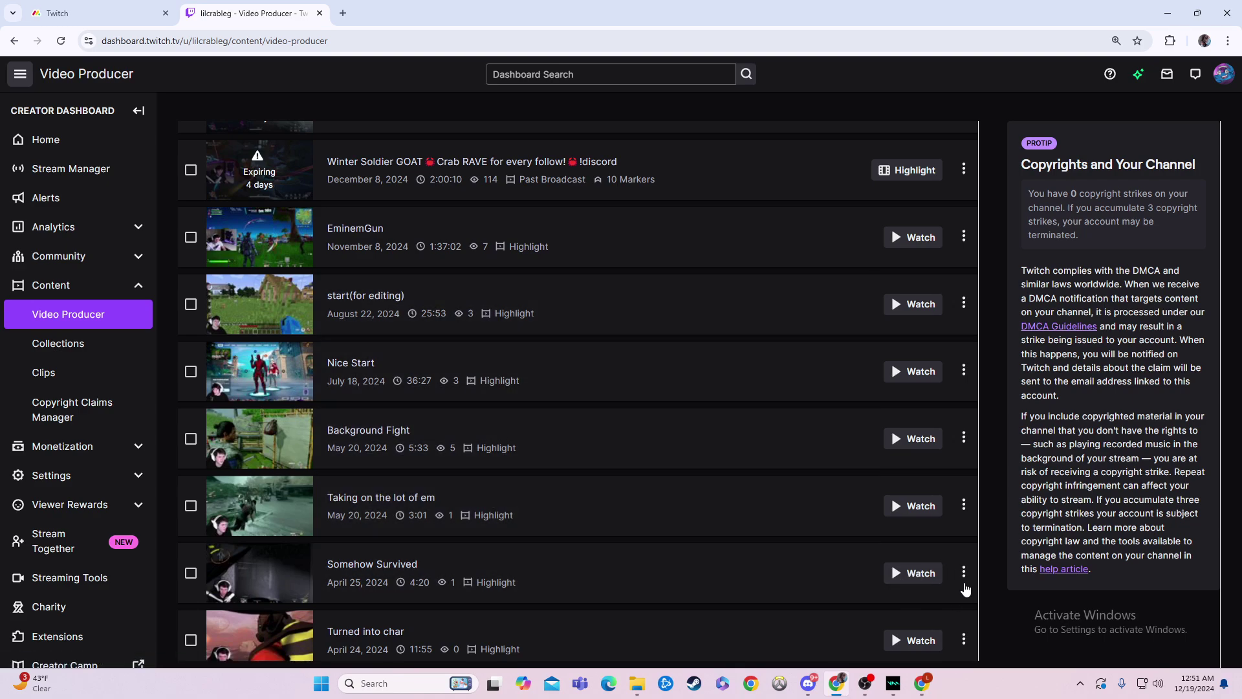
Check the Somehow Survived highlight's actions, then go to the Clips manager
{"action": "left_click", "coordinate": [964, 573]}
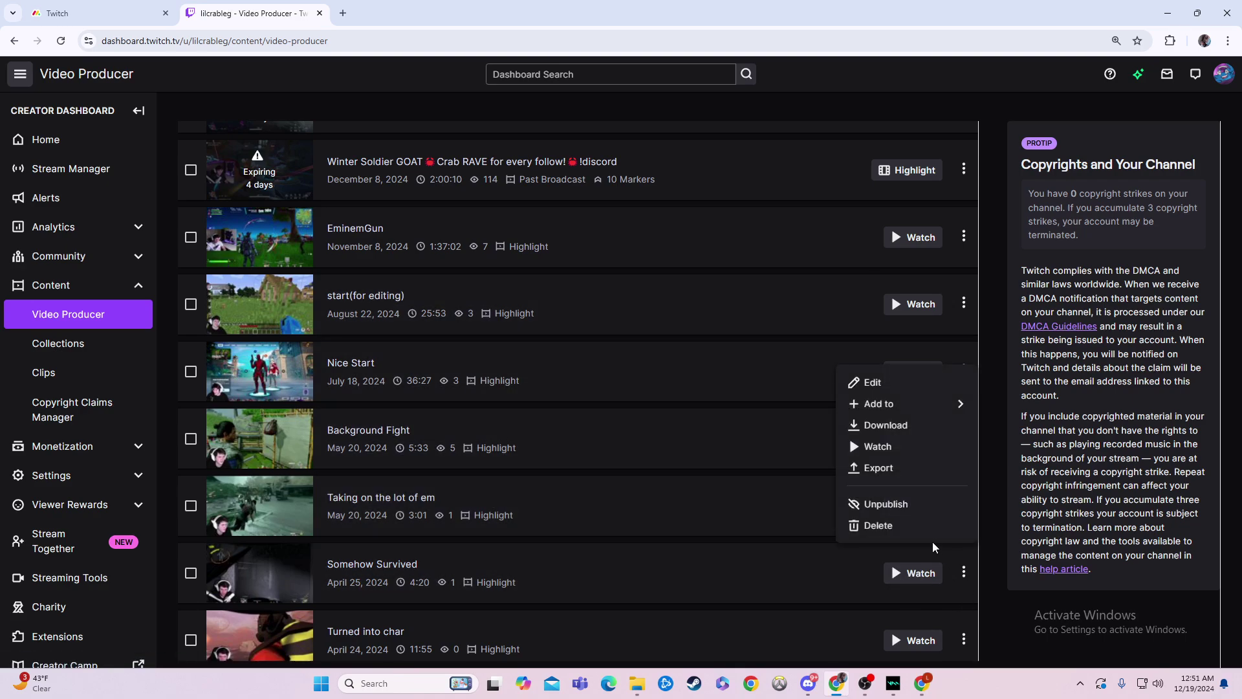
{"action": "left_click", "coordinate": [44, 372]}
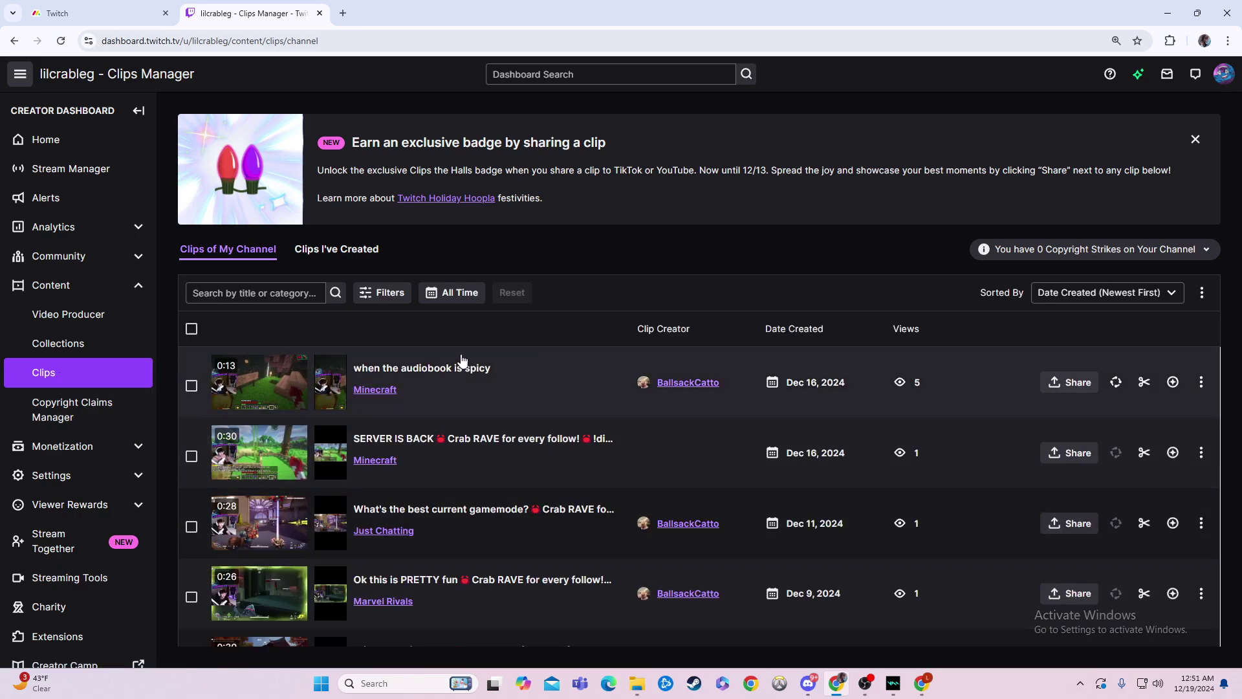
{"action": "left_click", "coordinate": [1202, 382]}
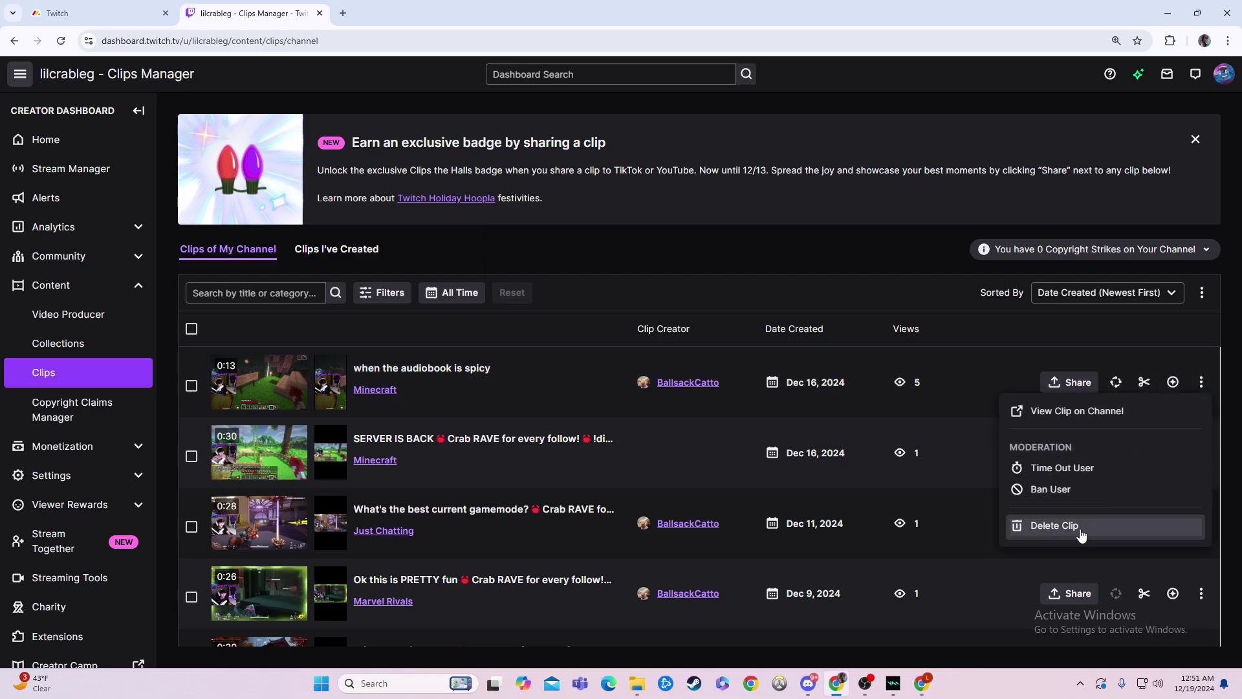
{"action": "left_click", "coordinate": [830, 256]}
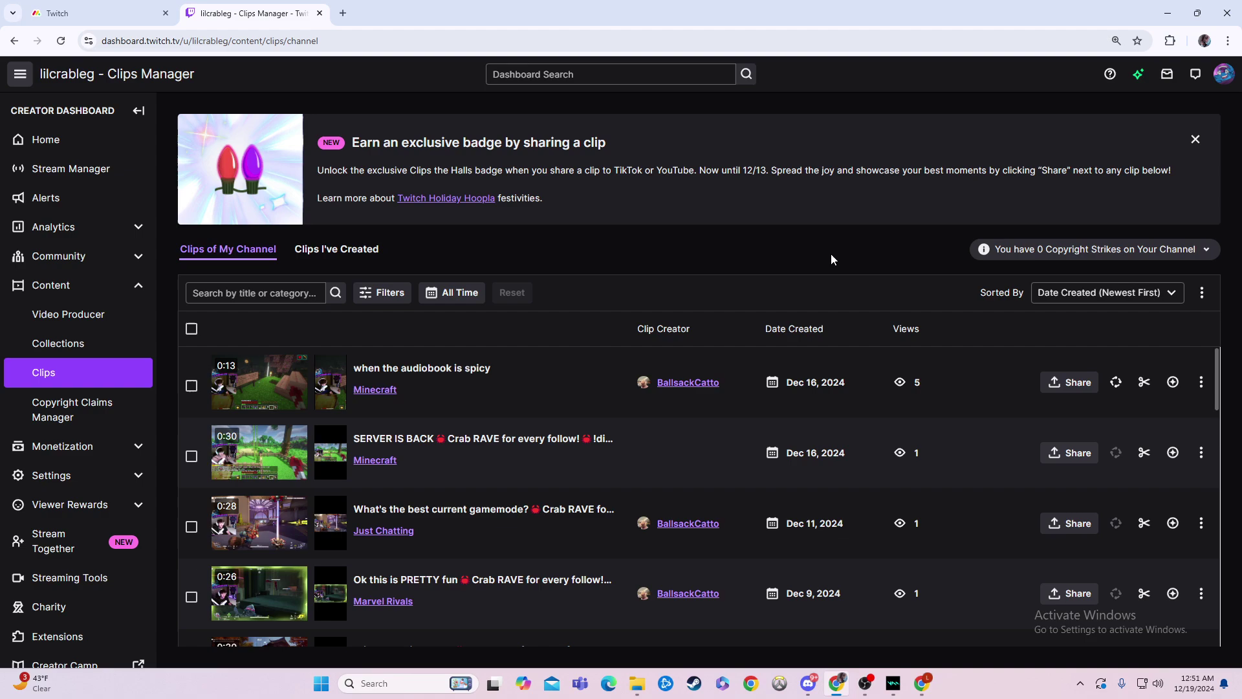